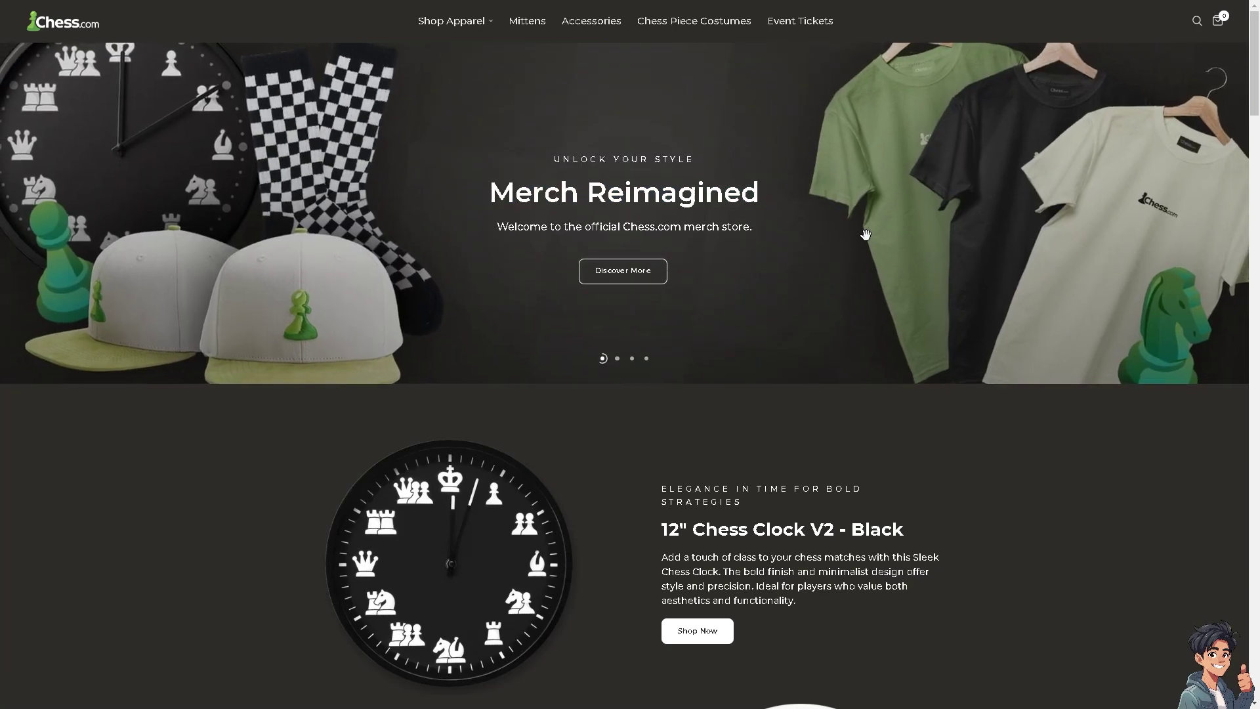
- Swipe the merch store hero banner back and forth through its slides, including the Mittens slide
drag(313, 220, 680, 219)
drag(504, 194, 578, 210)
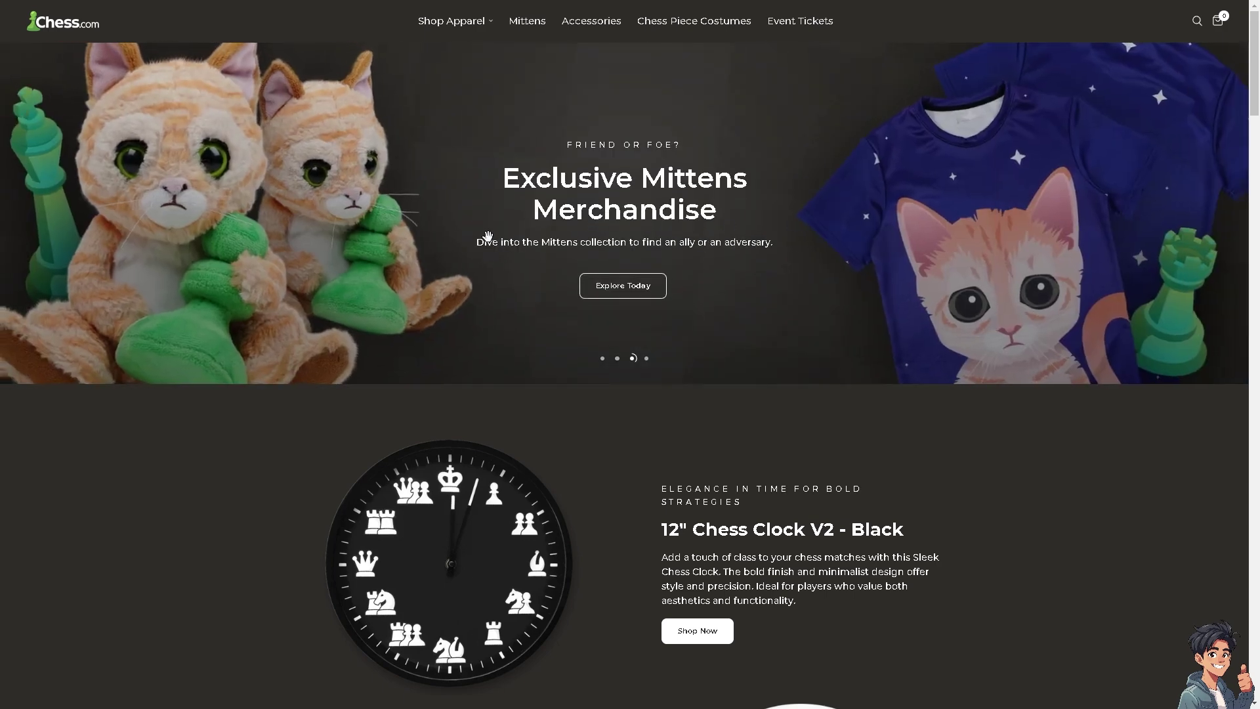
drag(489, 236, 746, 229)
drag(386, 225, 676, 230)
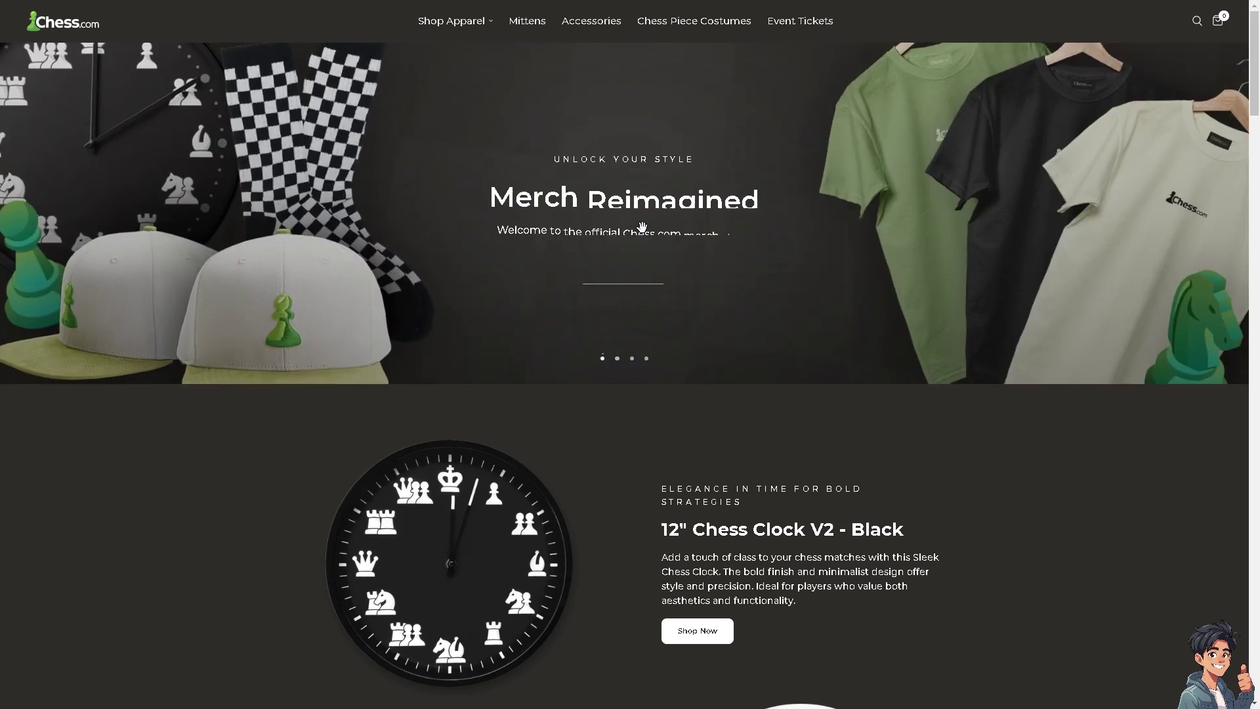
drag(394, 236, 689, 237)
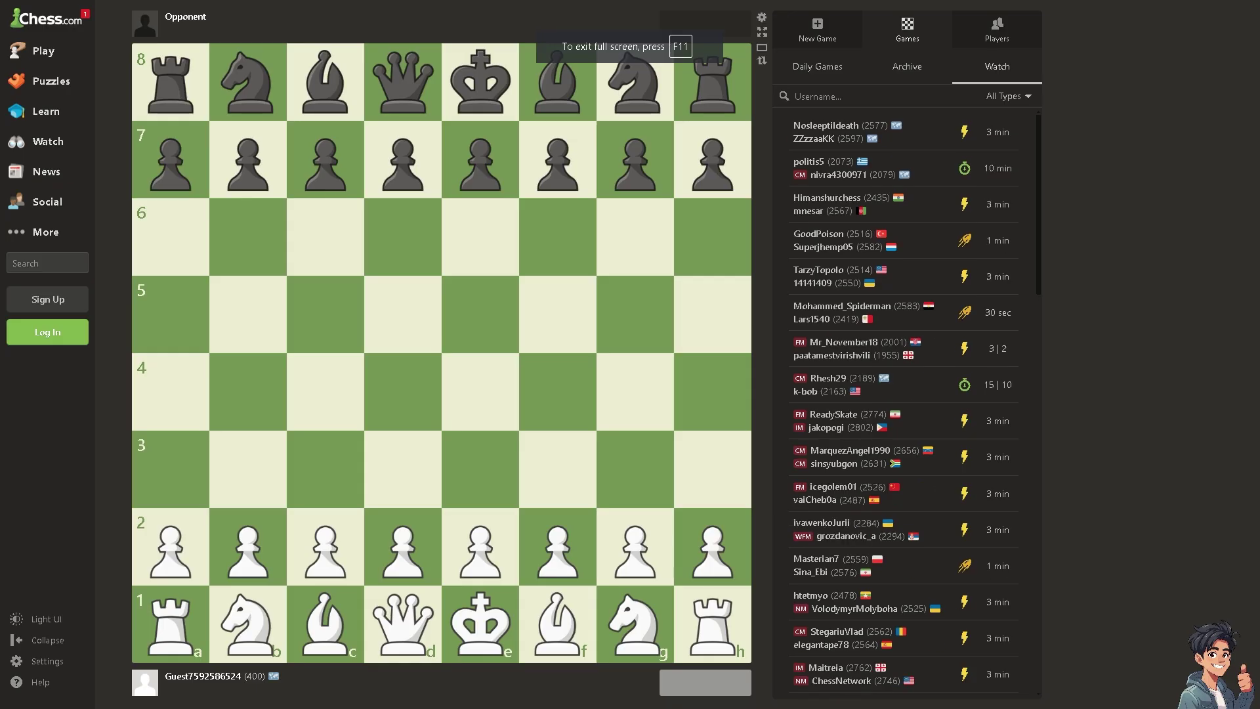
- View and dismiss the Log In form, then opt in to gameplay tips and offers on Sign Up
click(33, 335)
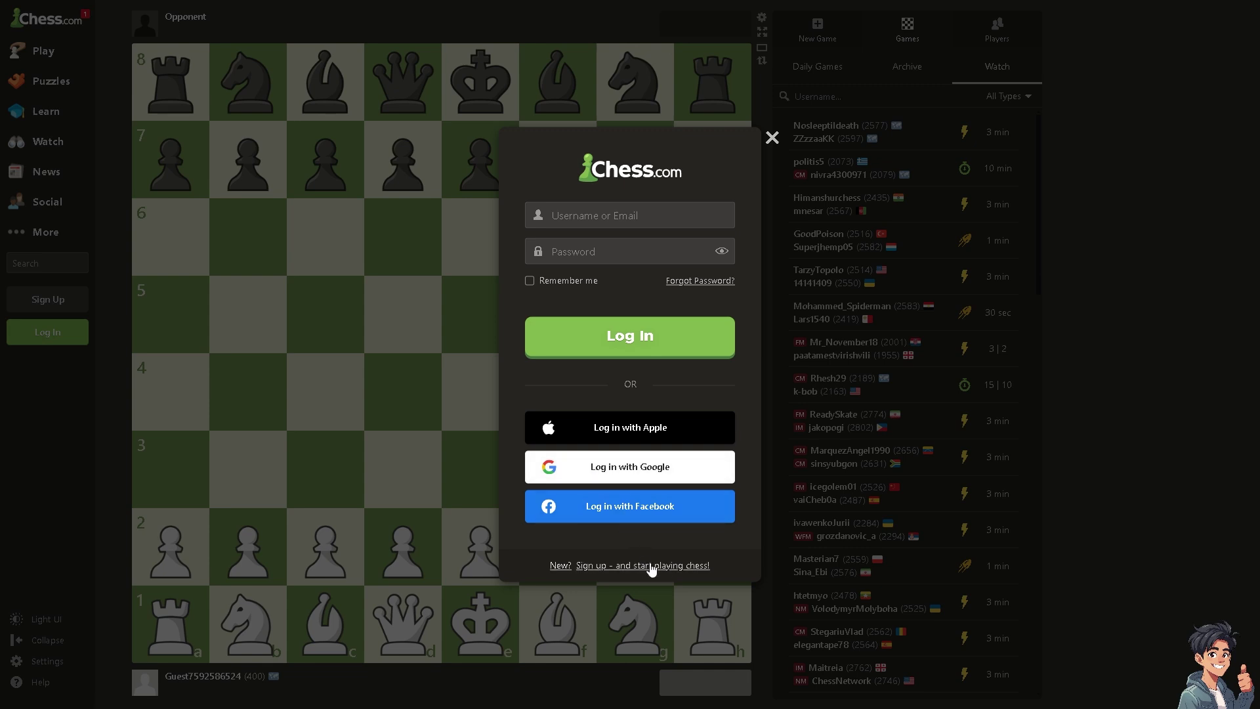
key(Escape)
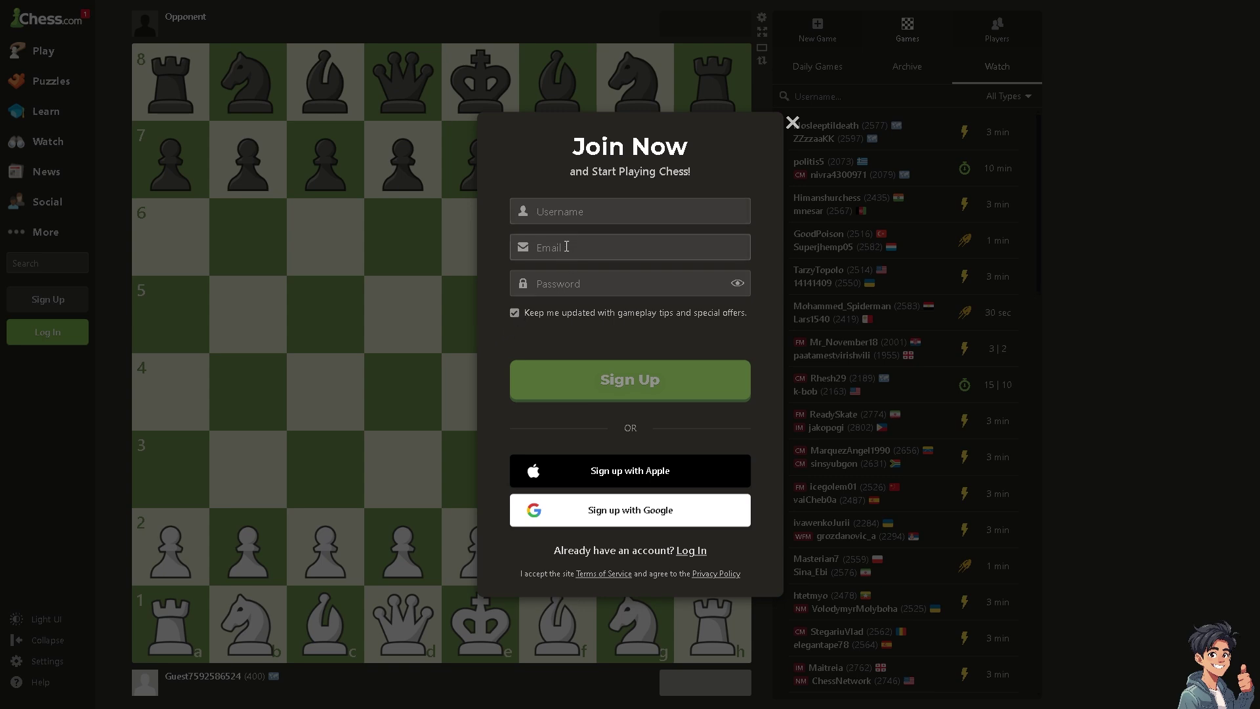
click(514, 313)
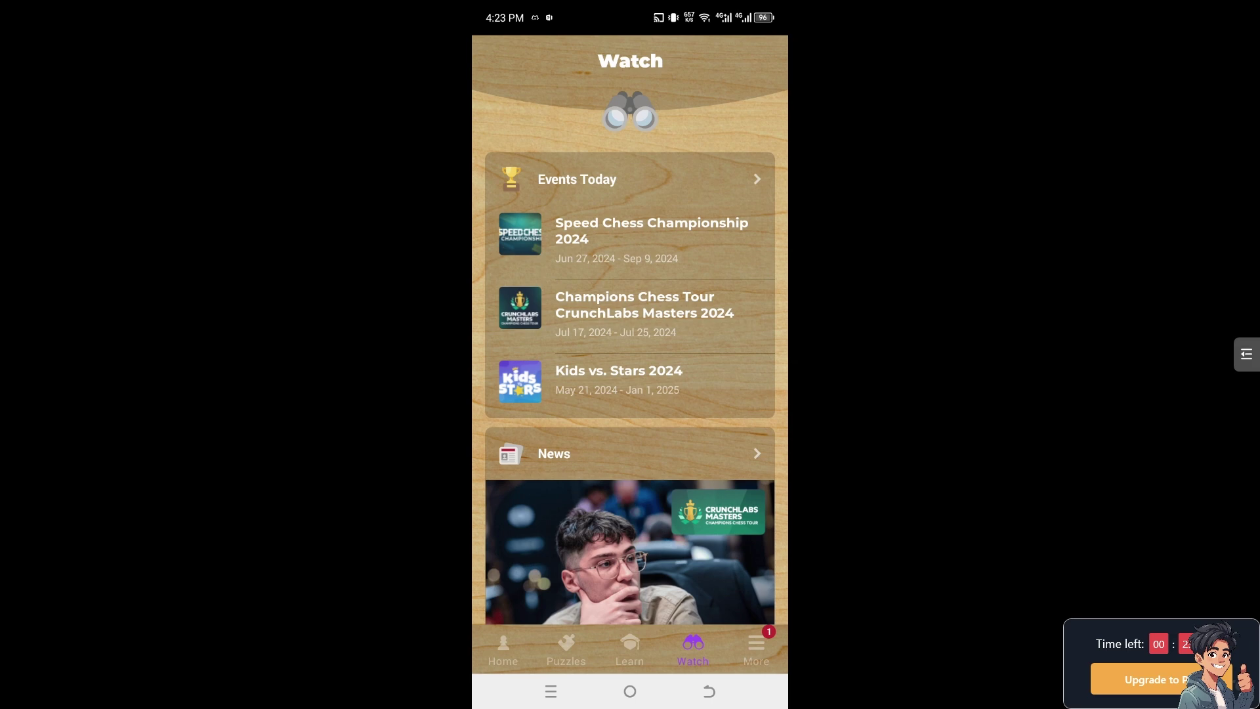
- Scroll down through the Watch feed's events, news and streamers, back up, then go to Home
scroll(630, 354, down, 5)
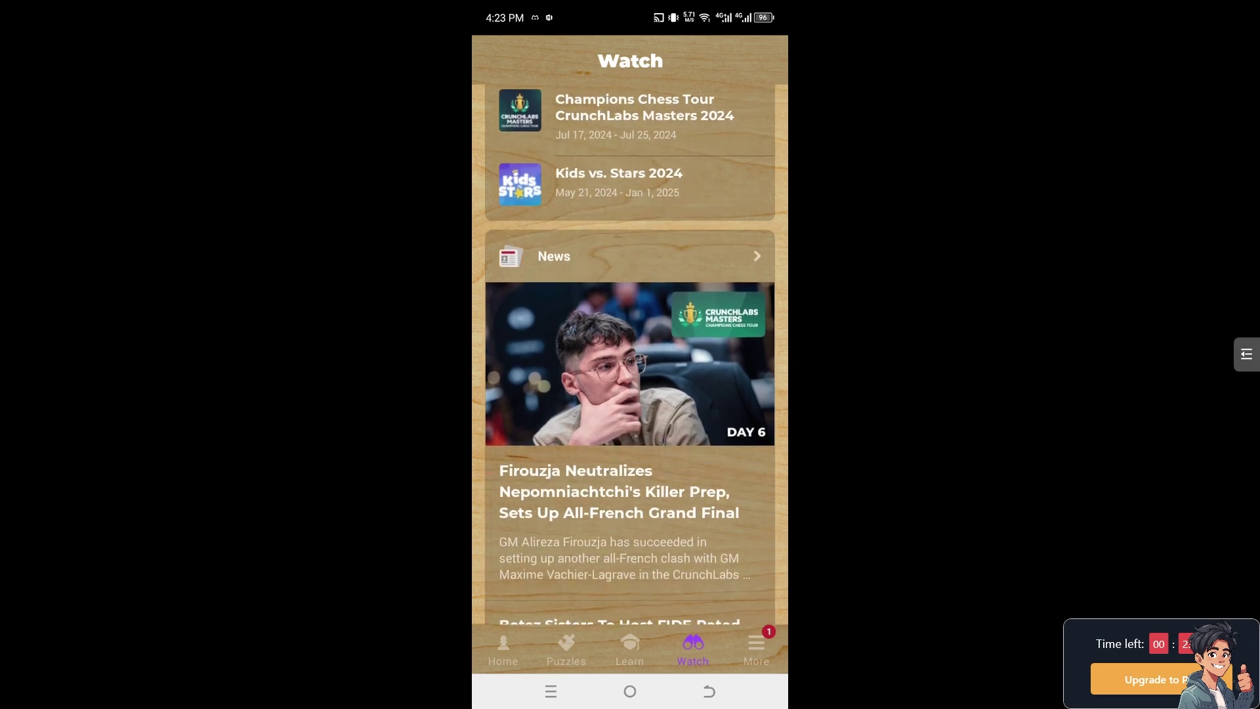
scroll(630, 354, down, 2)
scroll(630, 355, down, 3)
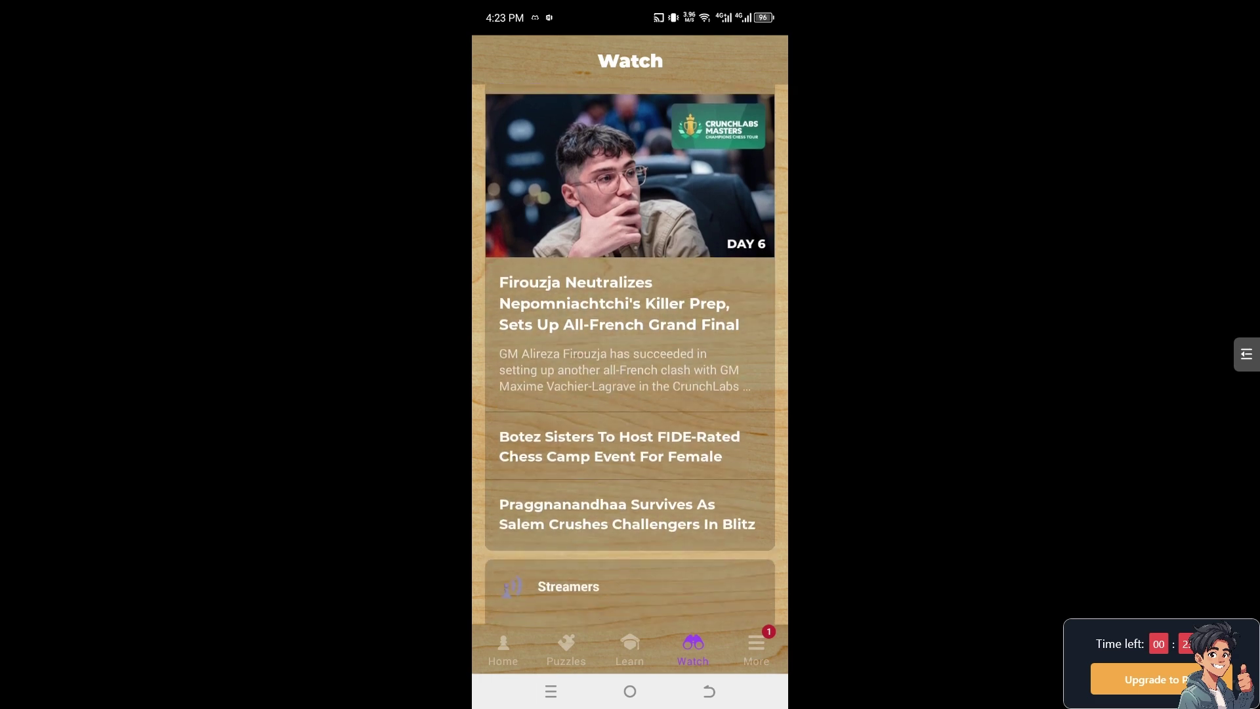
scroll(631, 355, down, 3)
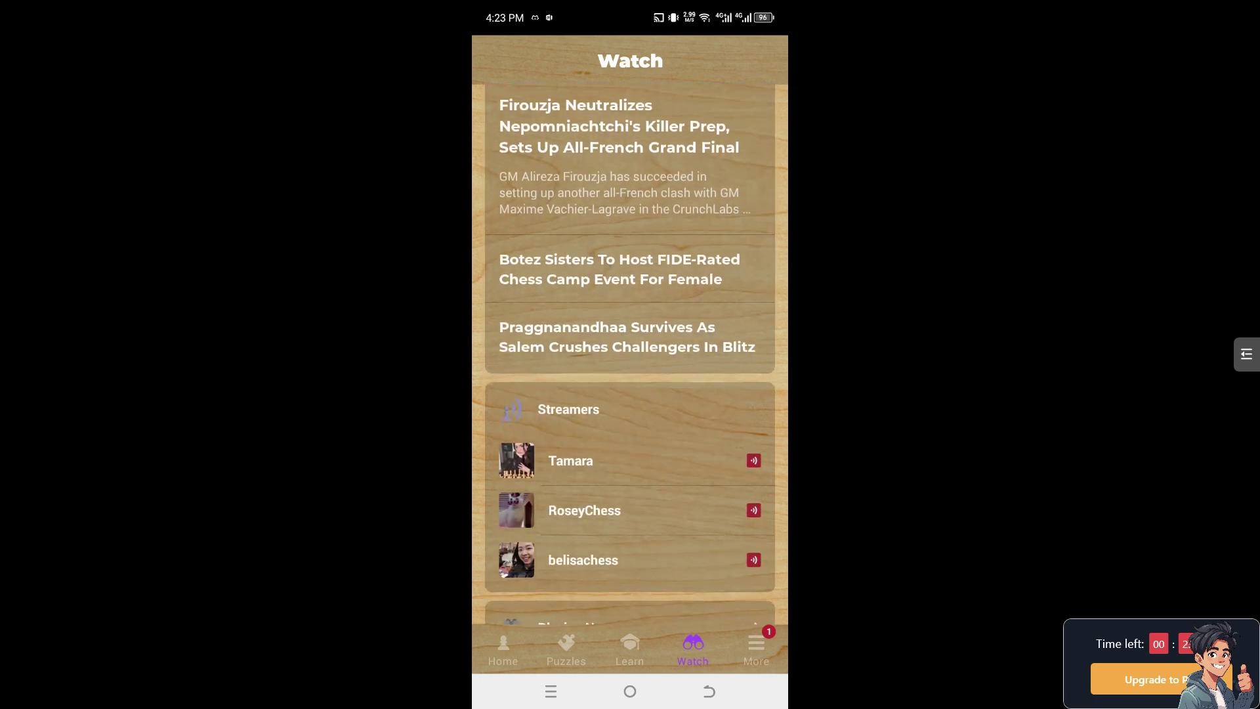
scroll(630, 354, up, 10)
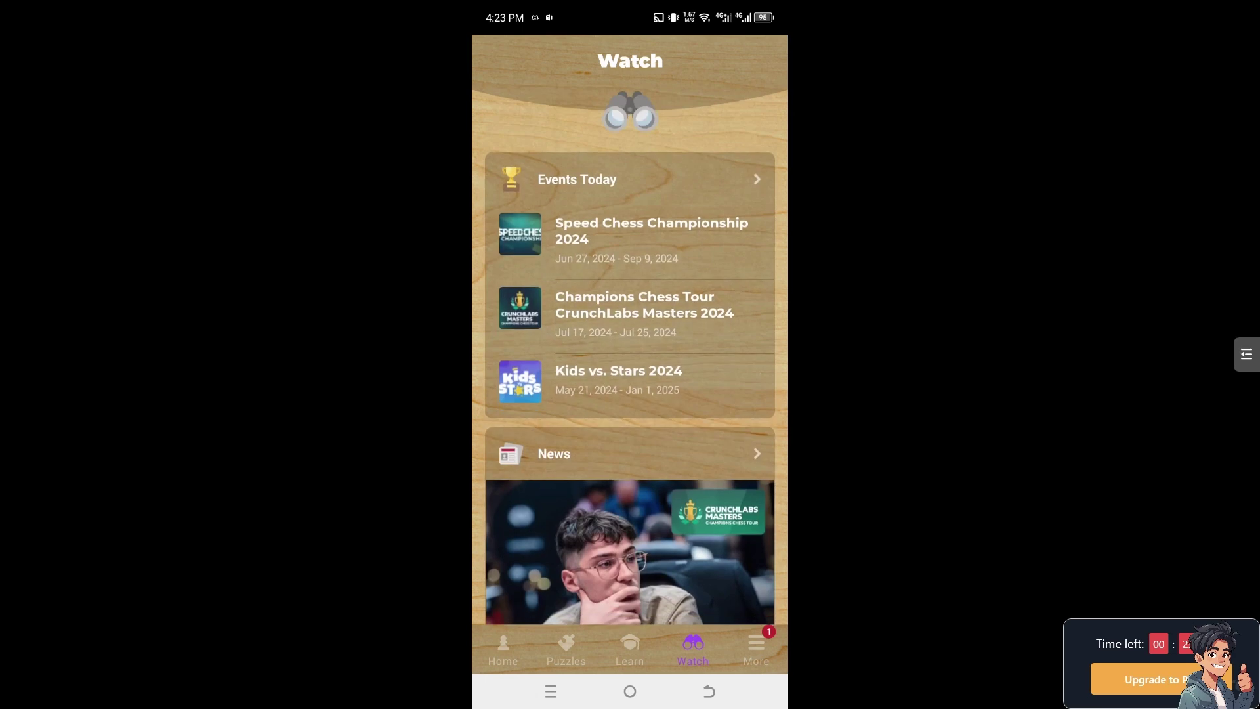
click(503, 650)
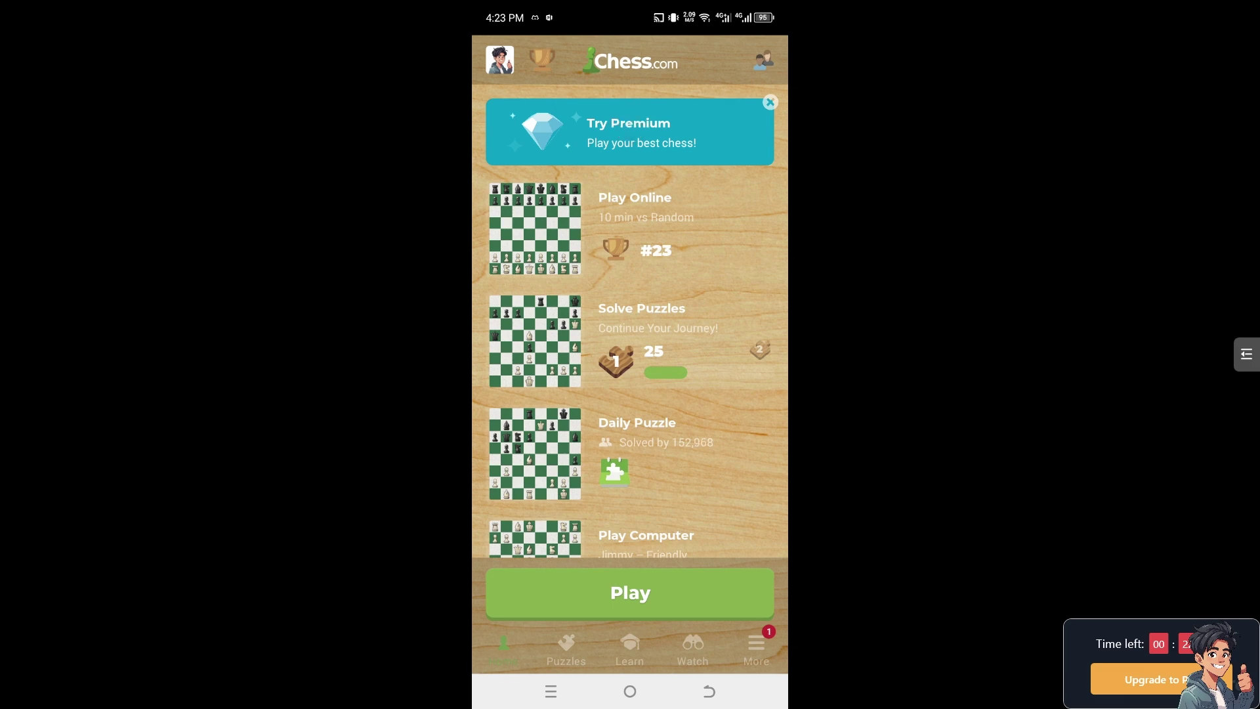
- Open the account profile from the top-left avatar and choose Edit from its three-dot menu
click(499, 60)
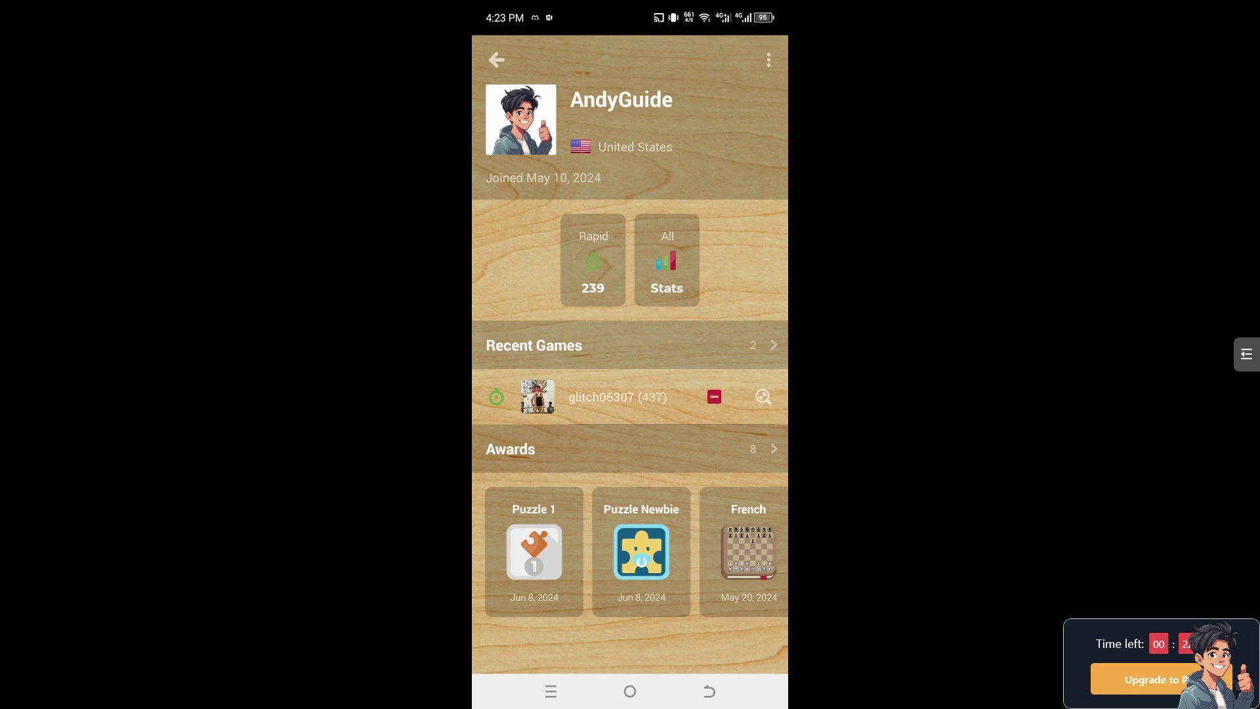
click(769, 60)
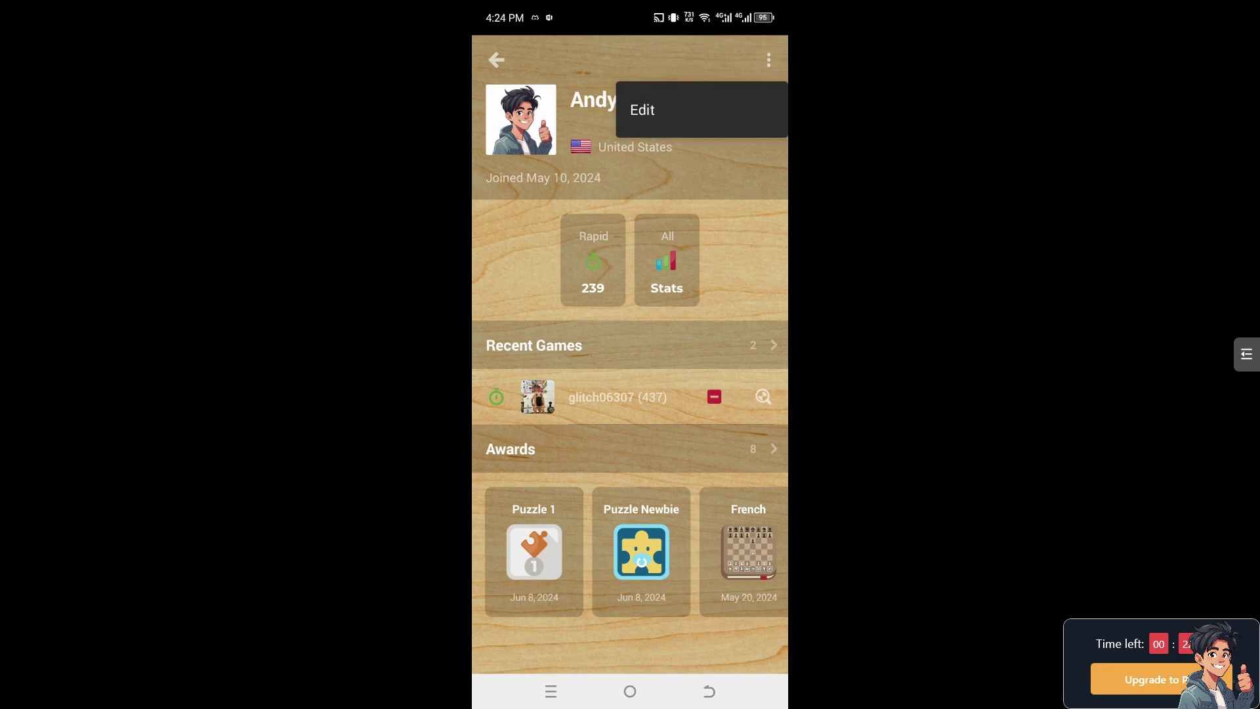
click(643, 110)
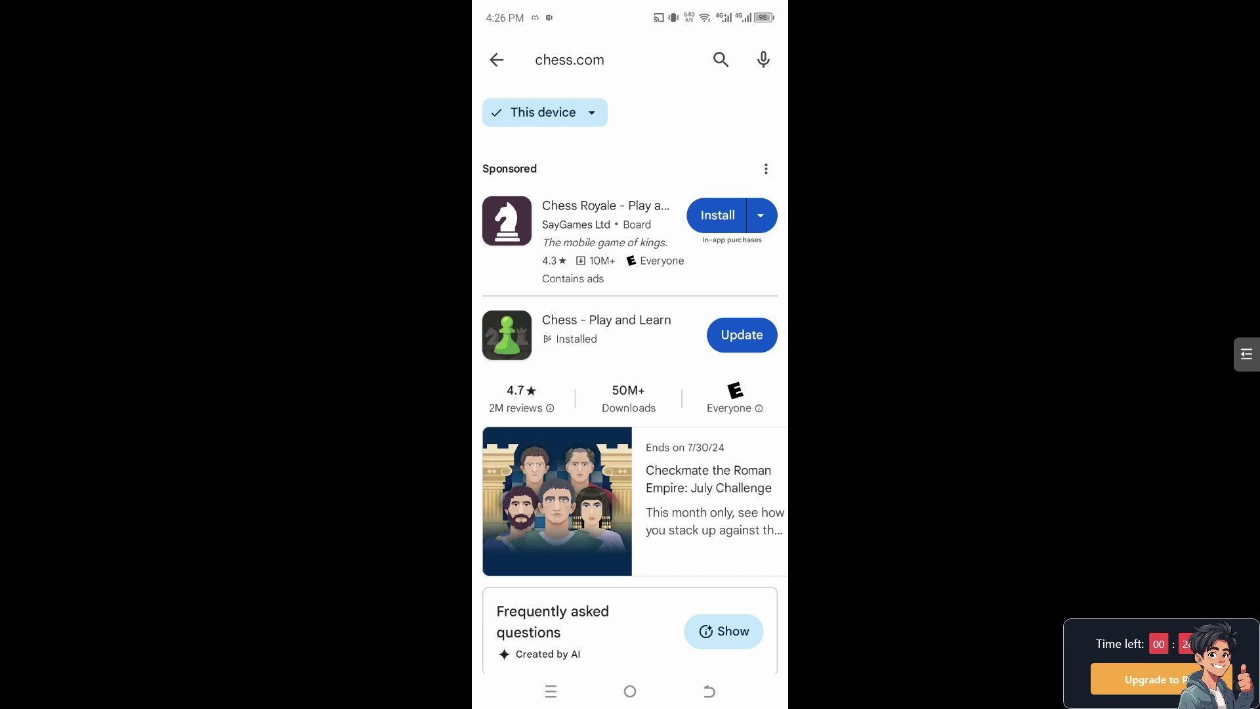
- Start updating Chess - Play and Learn in Google Play
click(742, 335)
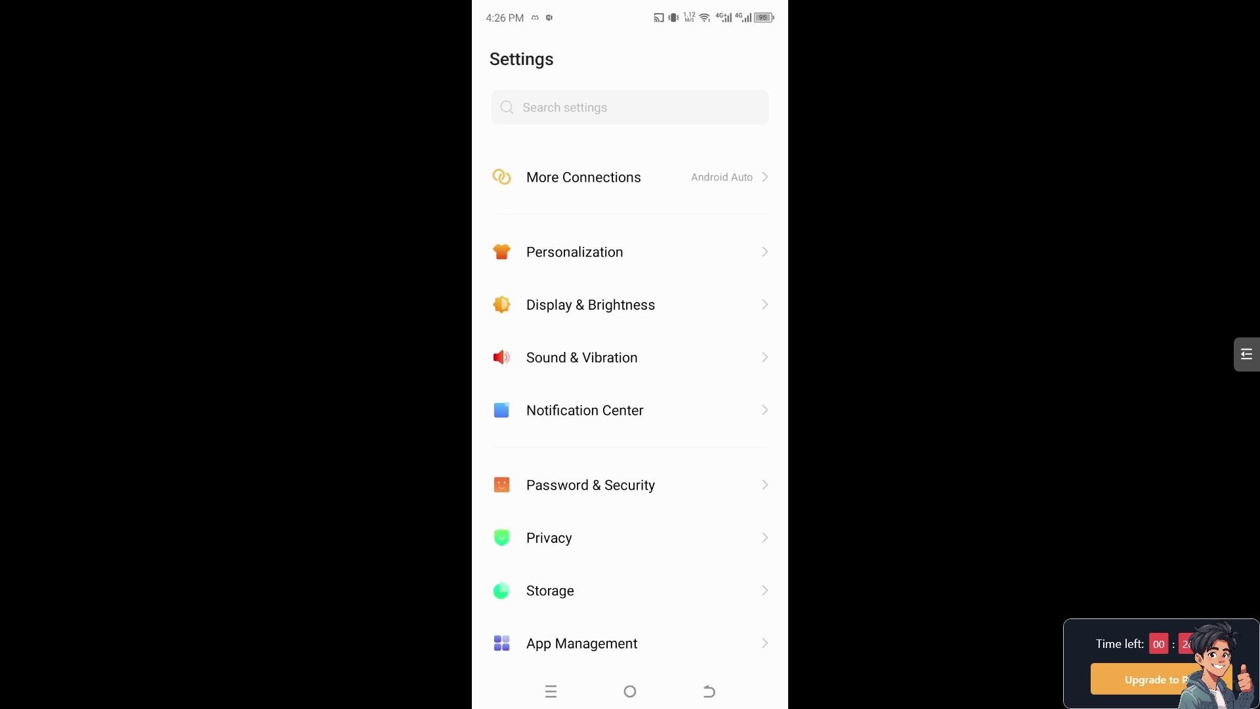
- Find the Chess app by searching 'che' in the installed apps list and view its Storage & cache
scroll(630, 407, down, 2)
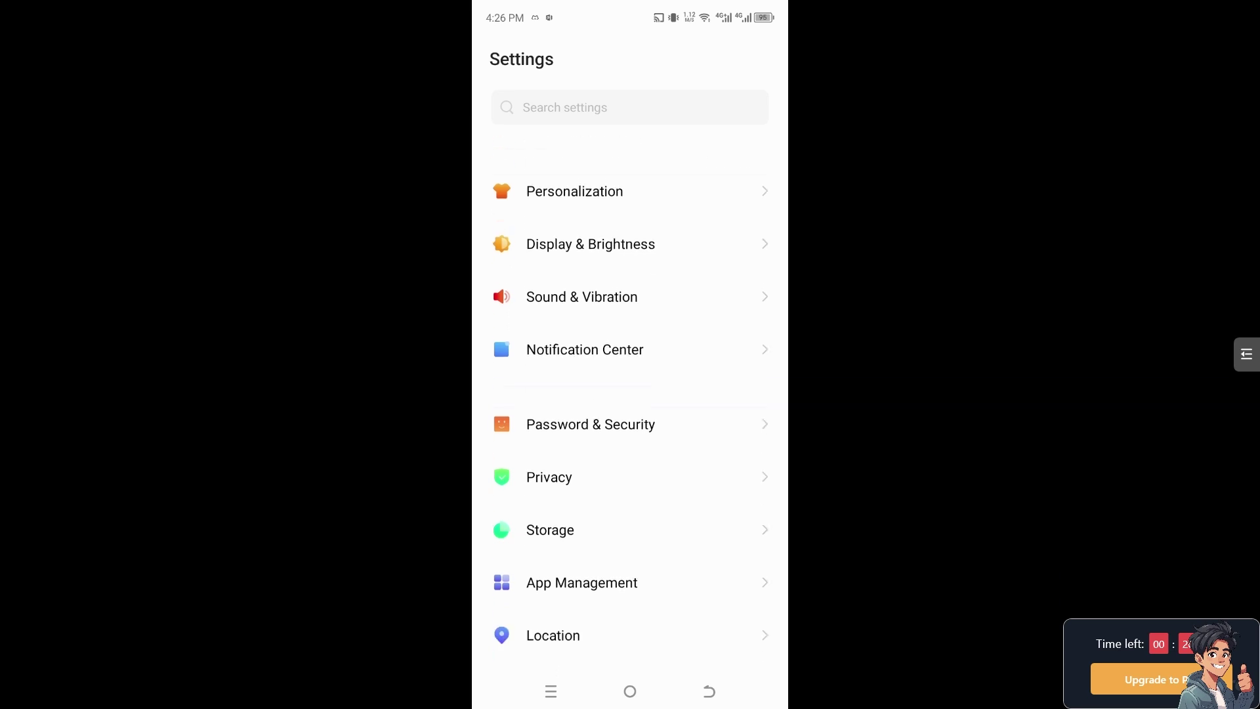
click(582, 577)
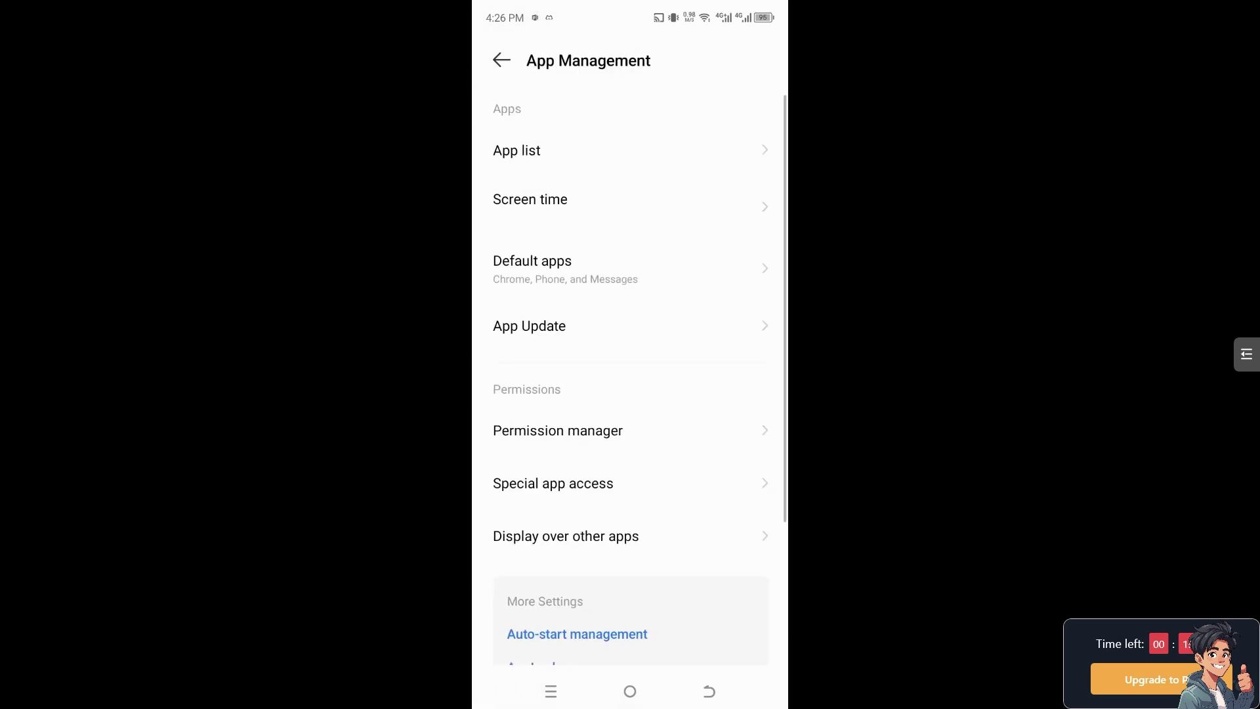
click(517, 151)
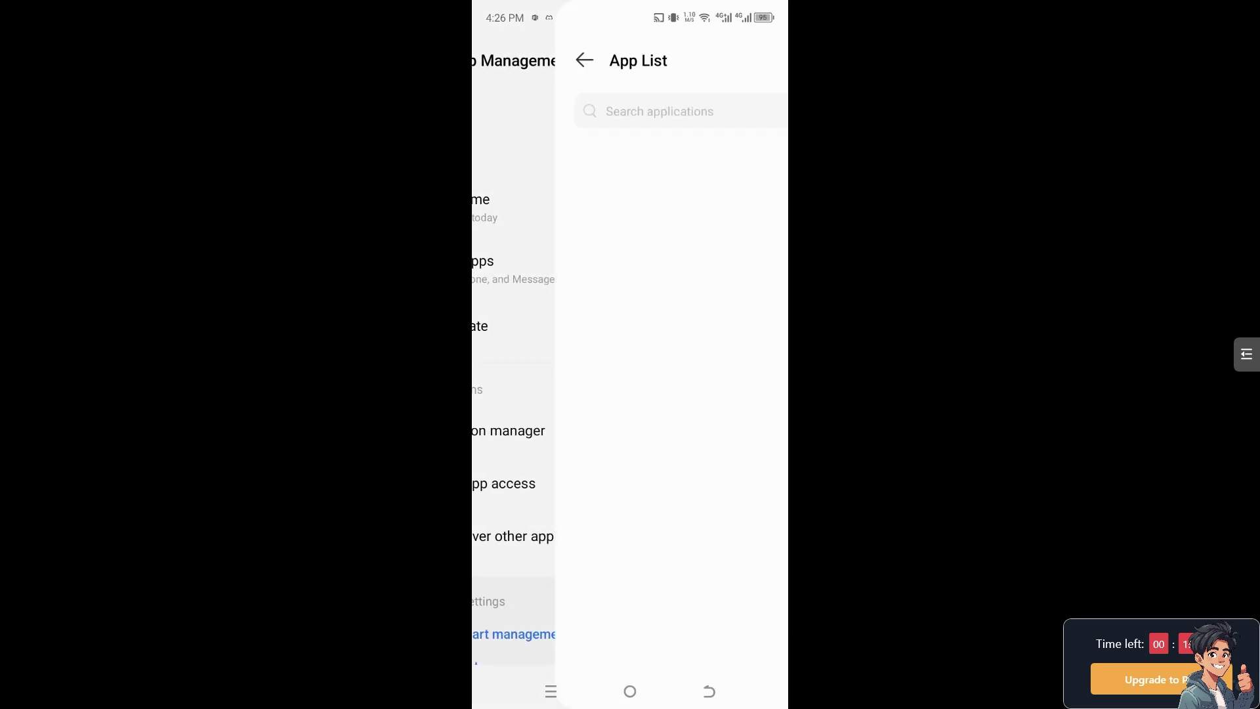
click(633, 110)
text(che)
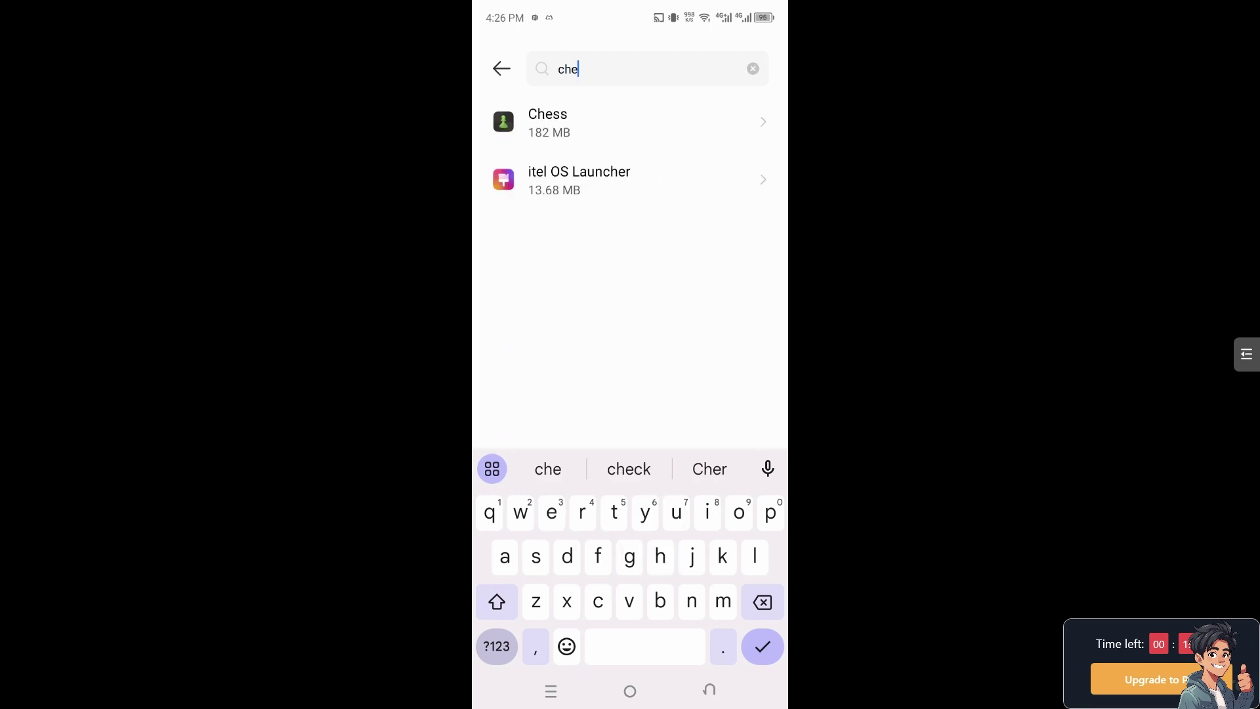
click(558, 118)
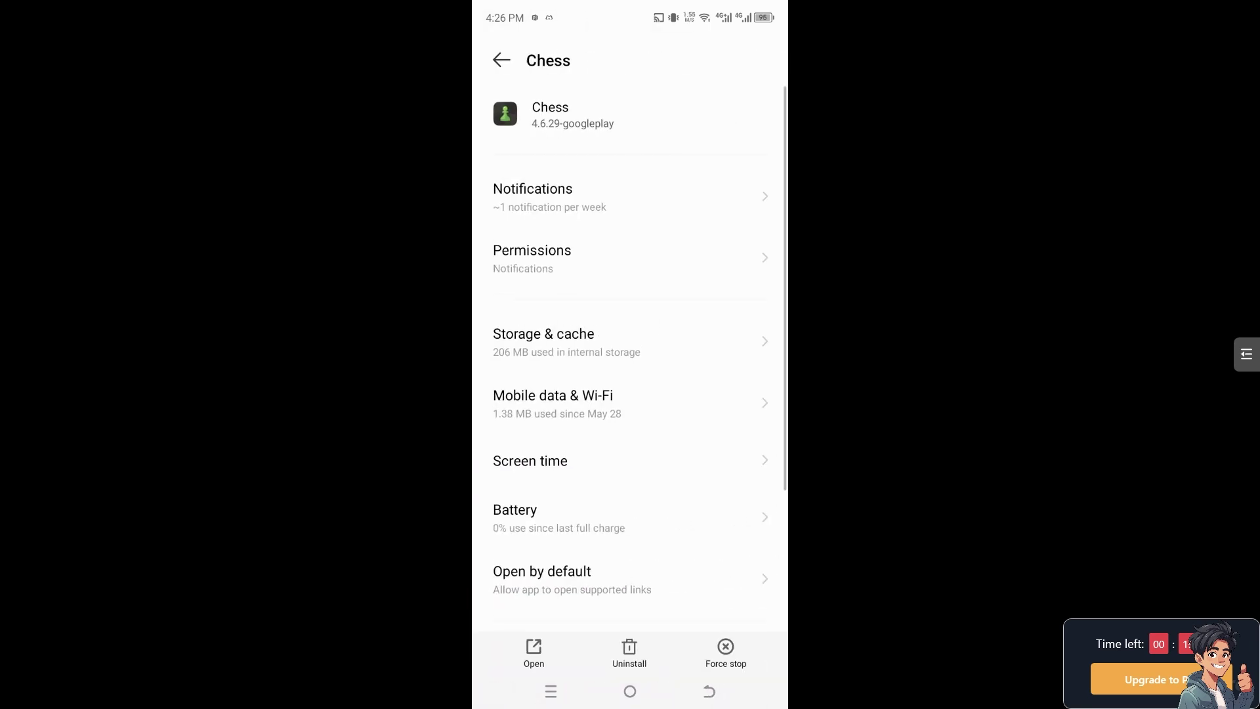
scroll(631, 355, down, 1)
click(567, 314)
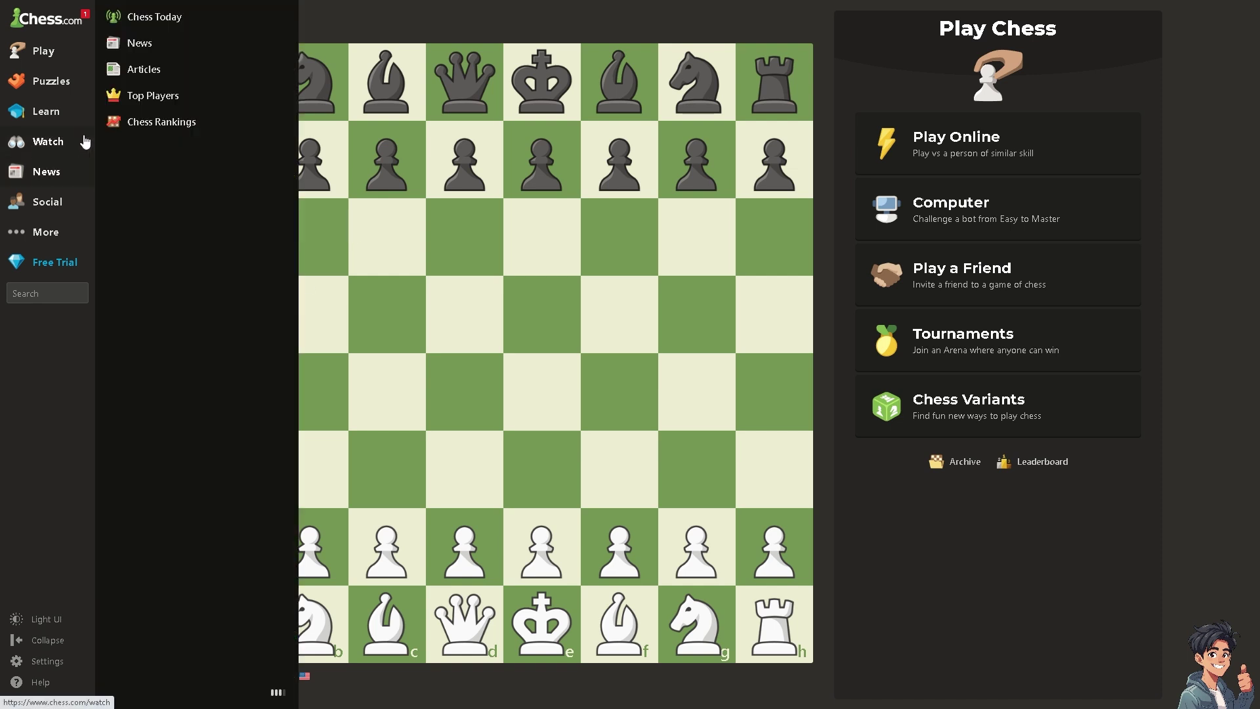
- Return to the Chess.com home dashboard via the logo, then open Settings from the gear icon
mouse_move(46, 25)
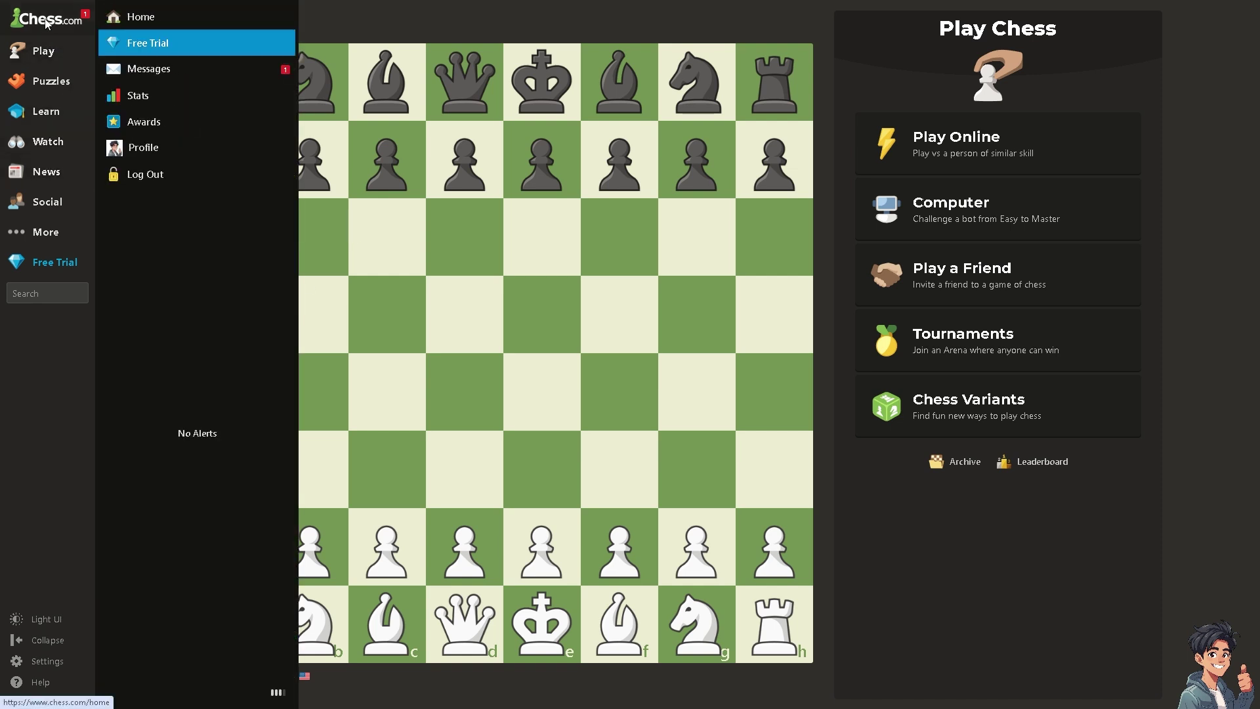
click(46, 24)
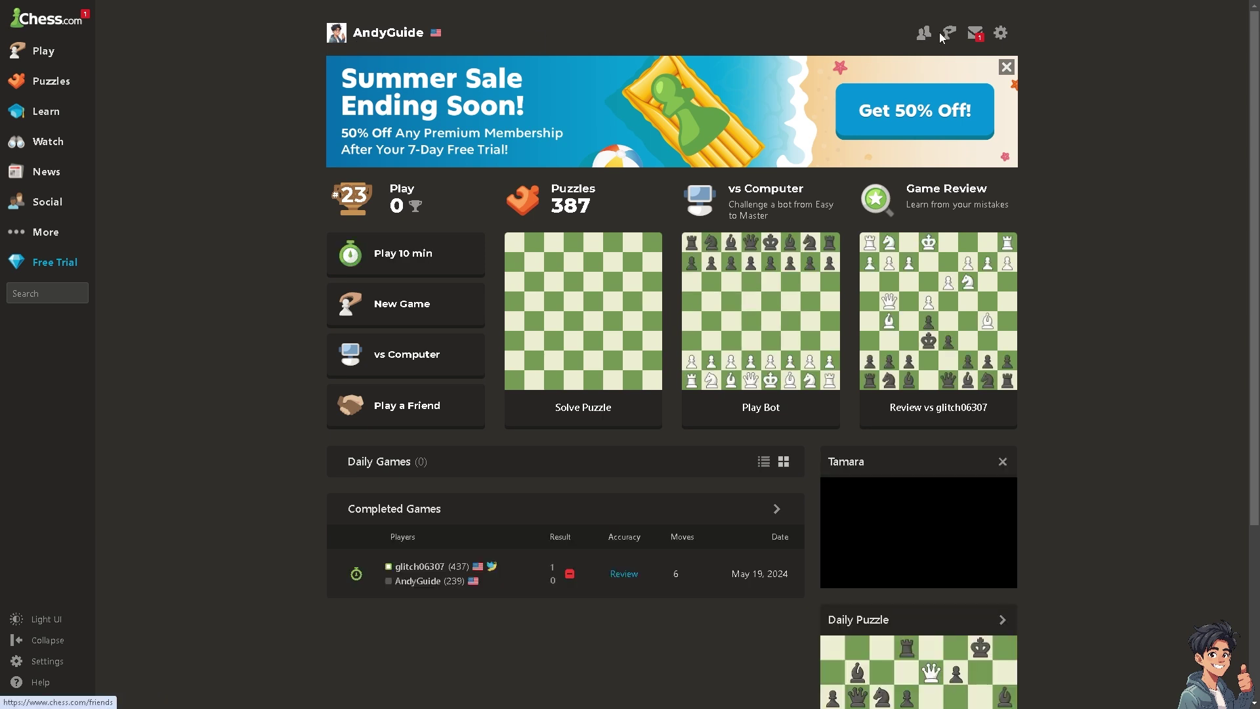
click(999, 38)
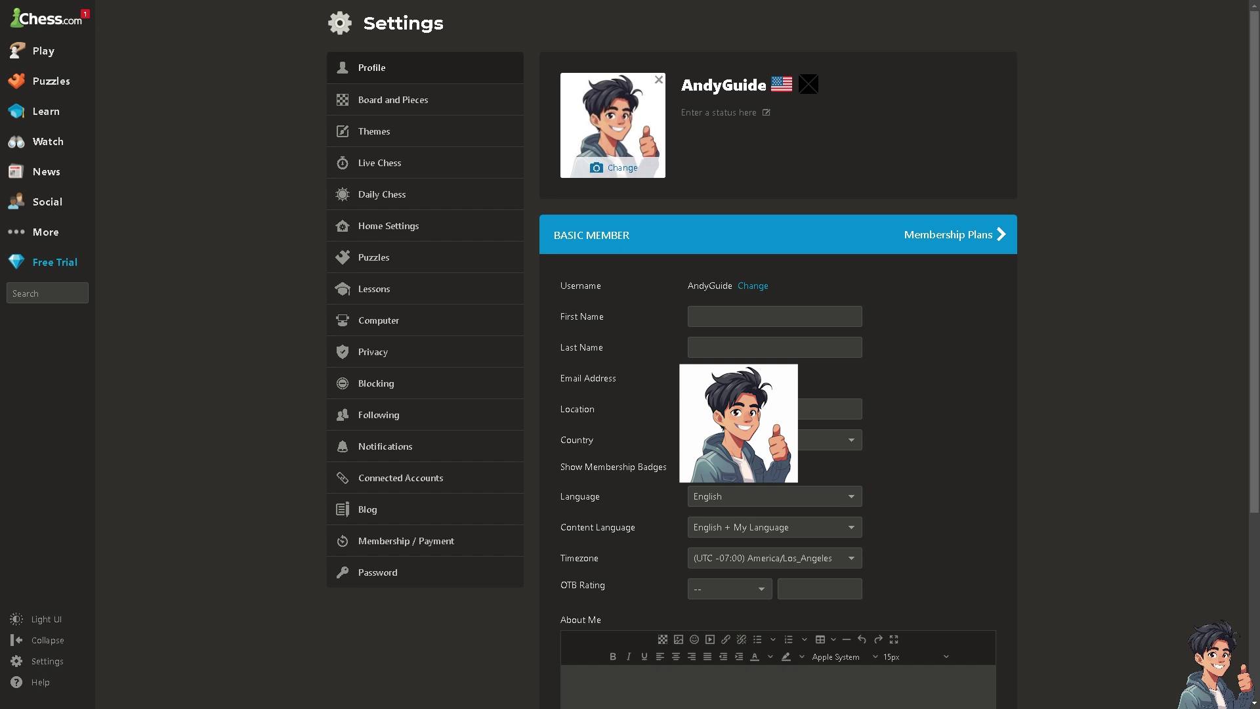
- Open the Change Username form and try saving with the new username field left empty
click(752, 287)
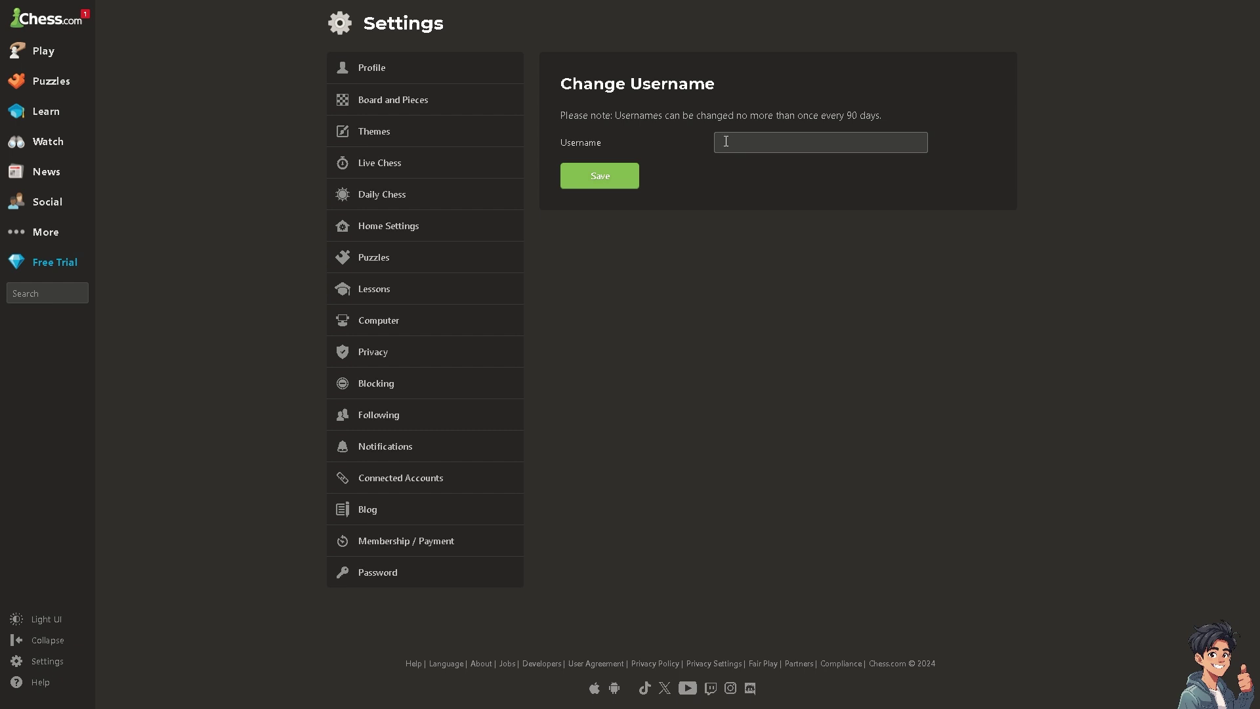
click(754, 138)
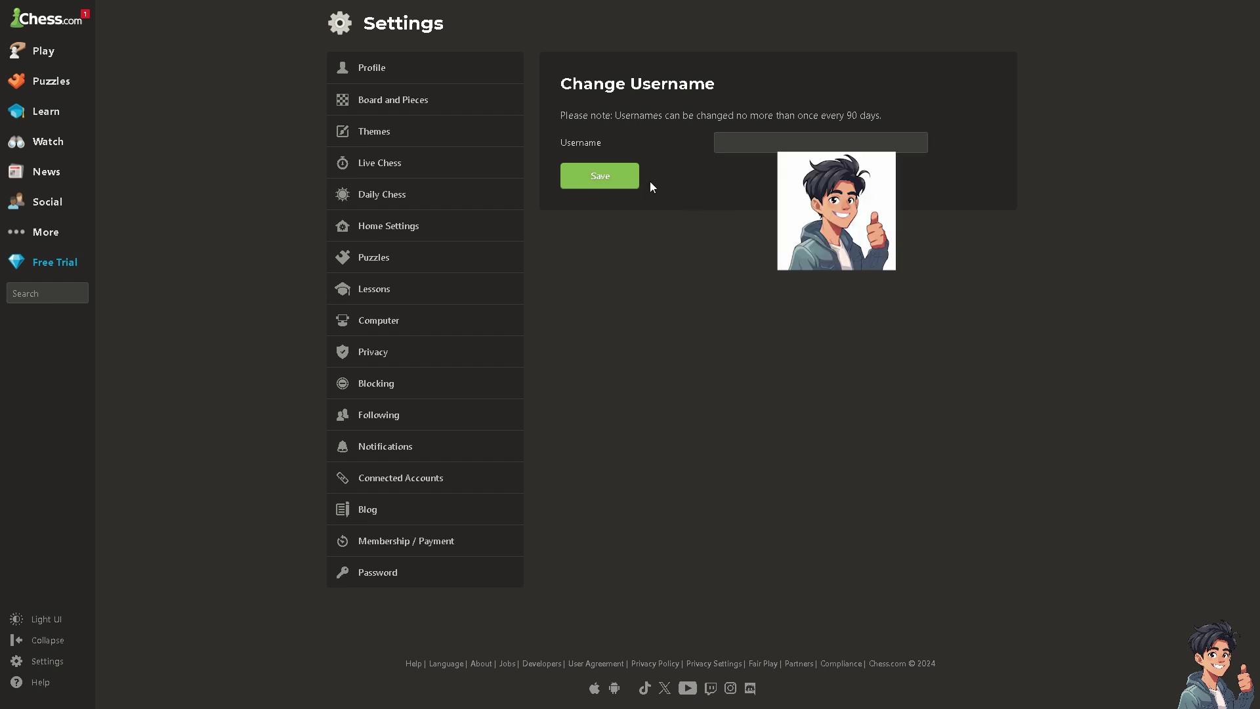
click(607, 180)
click(716, 146)
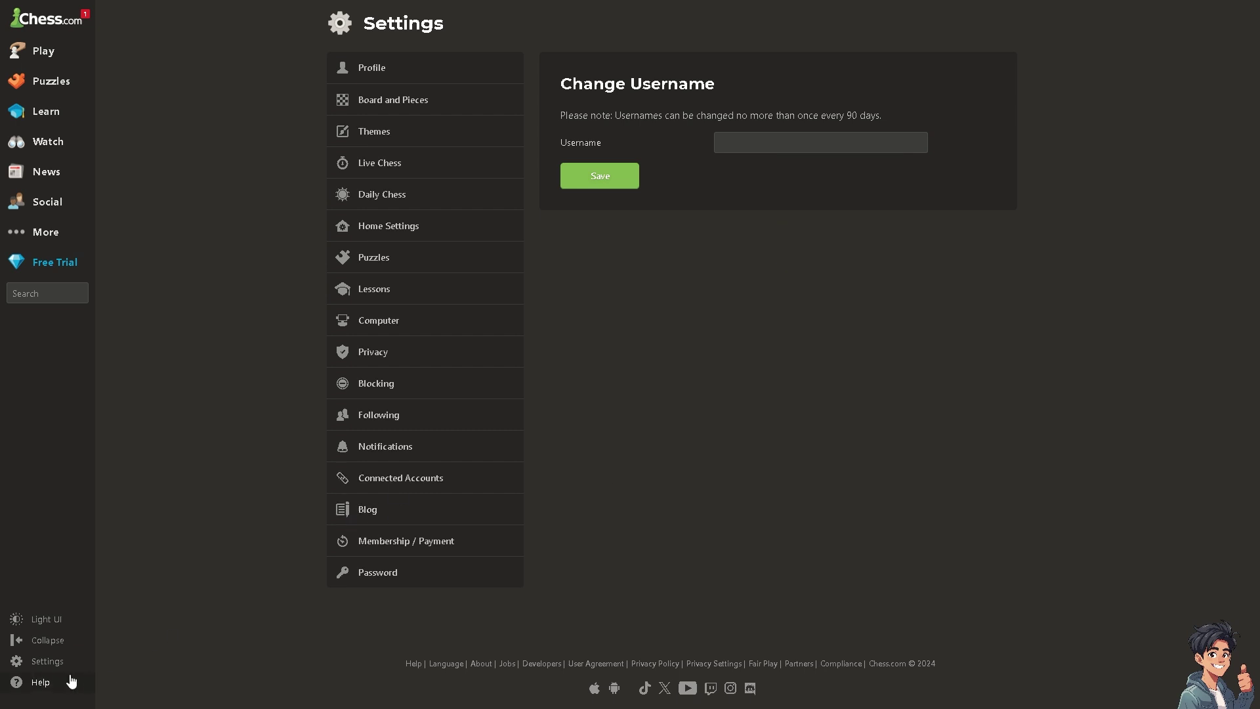
- Contact support via Help, choose 'I have a question', and send 'How To Change Username On Chess.com'
click(32, 683)
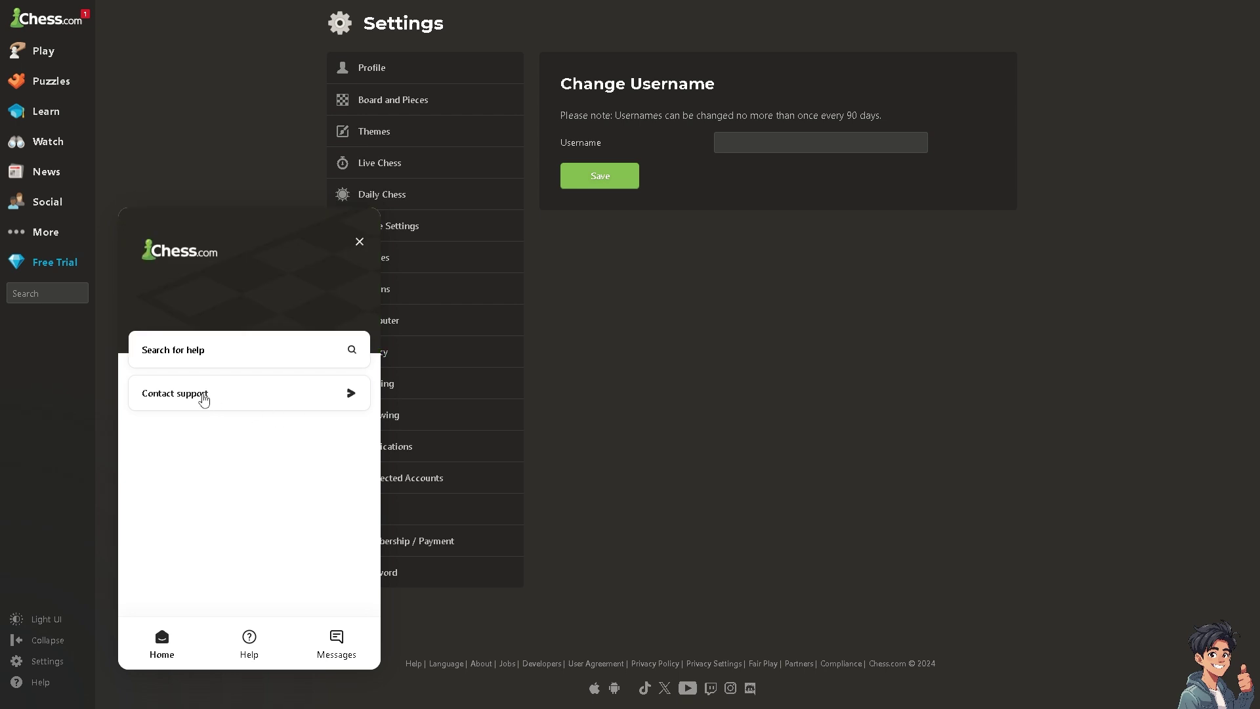
click(188, 400)
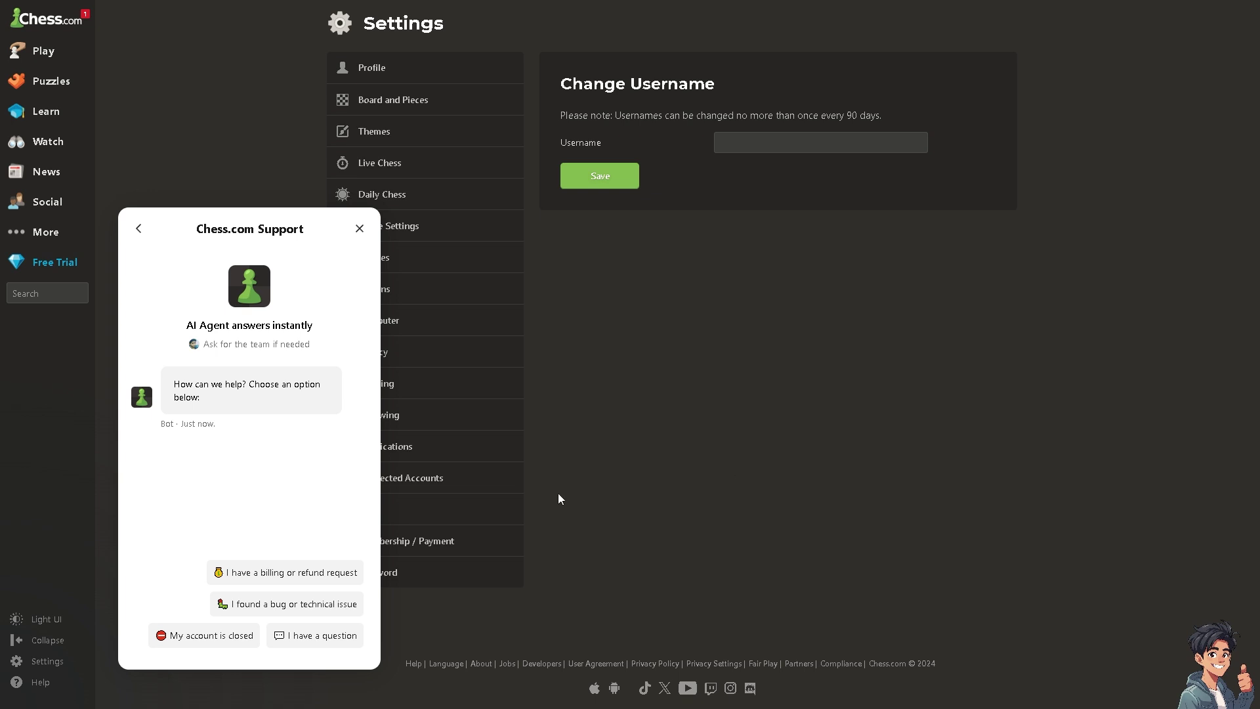
click(310, 639)
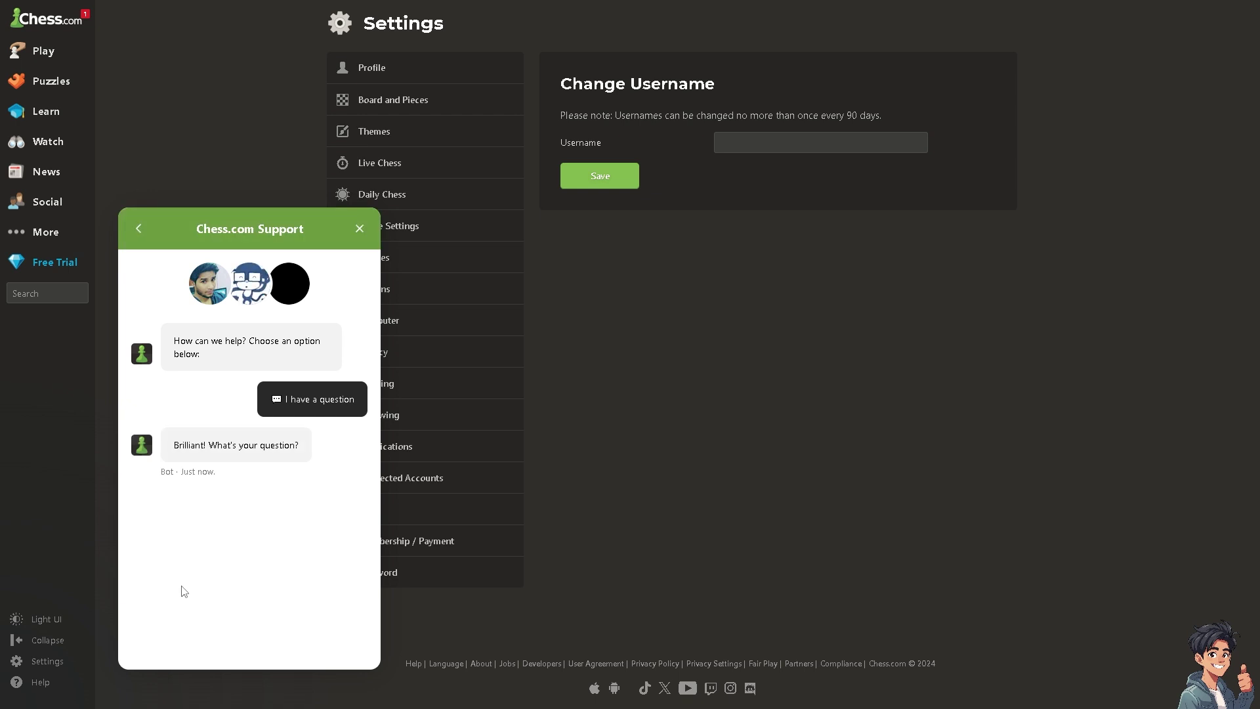
text(How To Change Username On Chess.com)
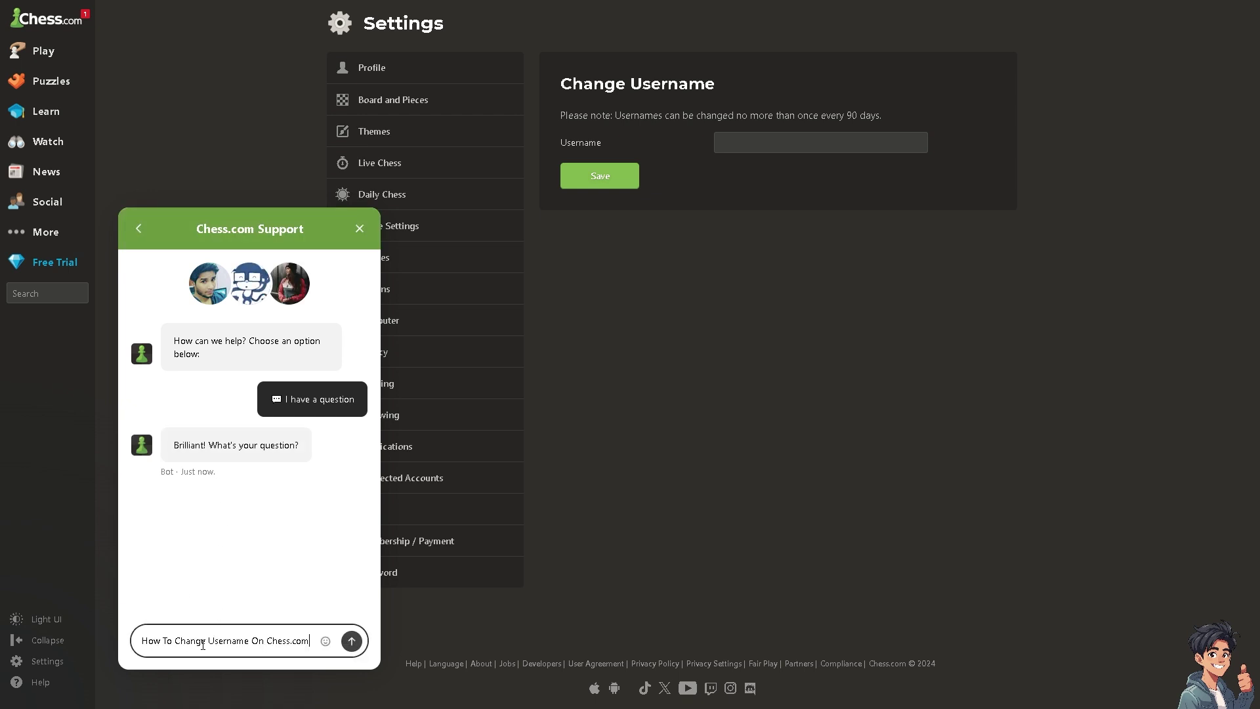
click(355, 643)
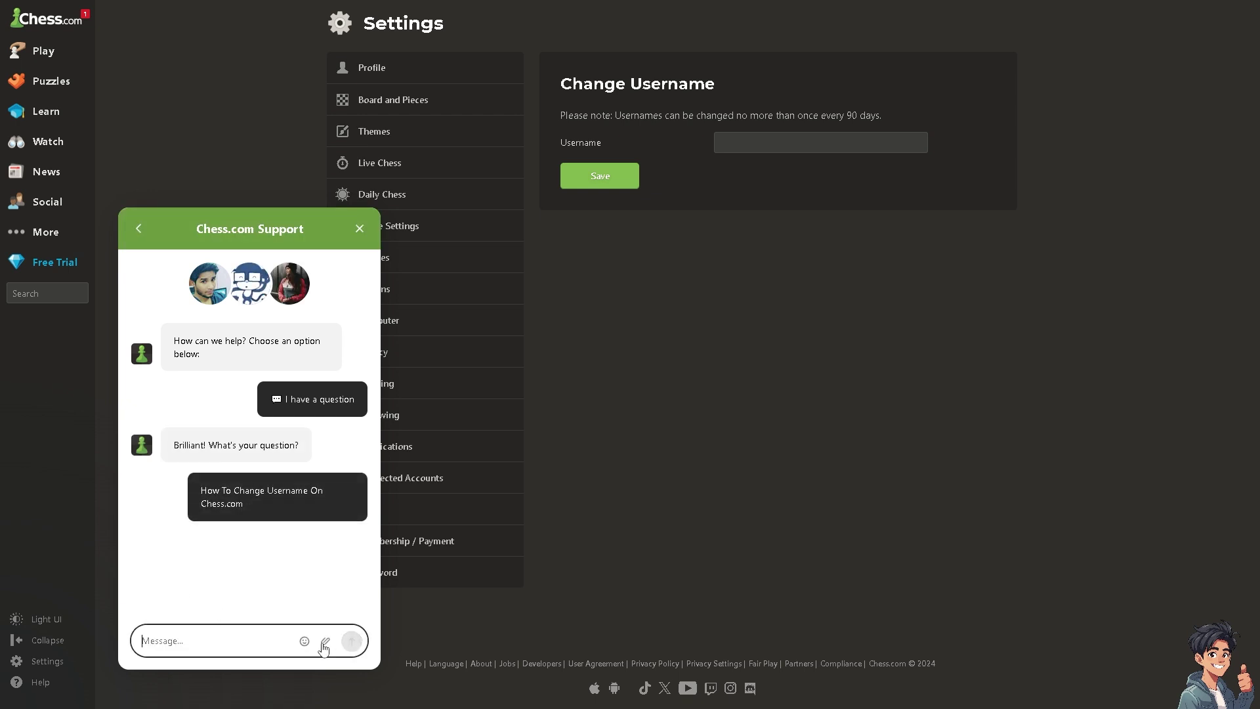